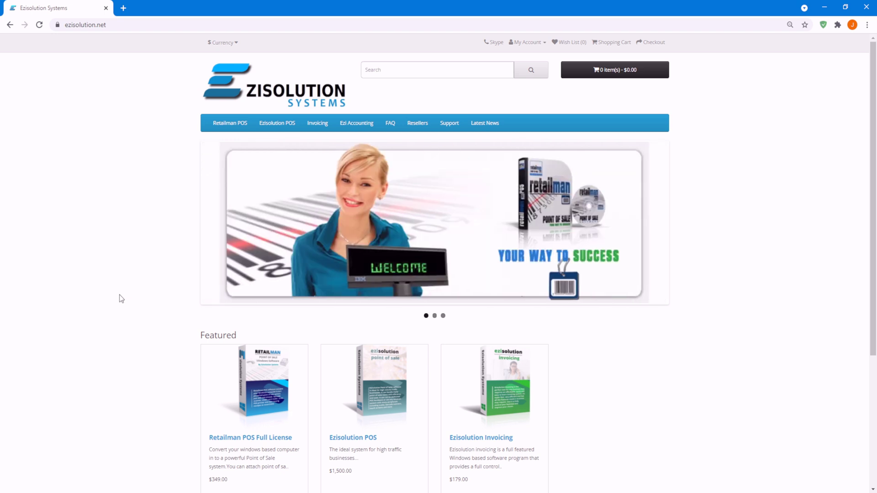
Copy and paste the RMan folder on C: to create 'RMan - Copy', then minimize Explorer
key("super+e")
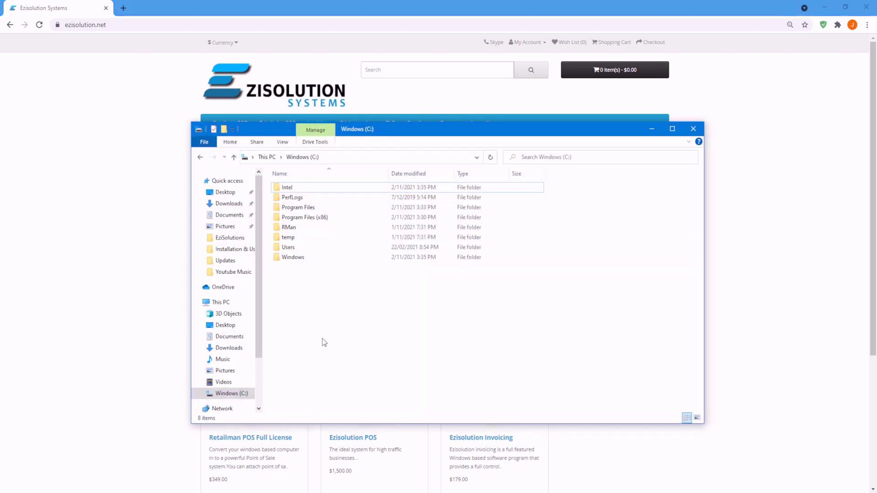
left_click(300, 230)
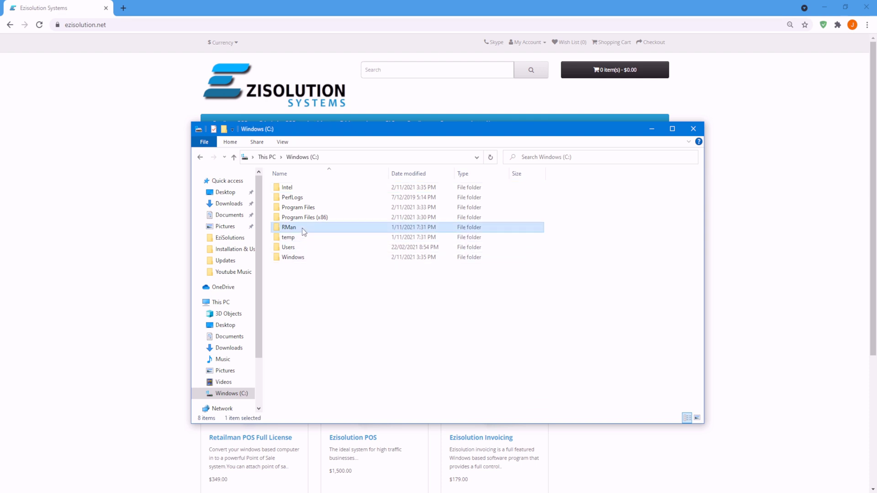
right_click(302, 231)
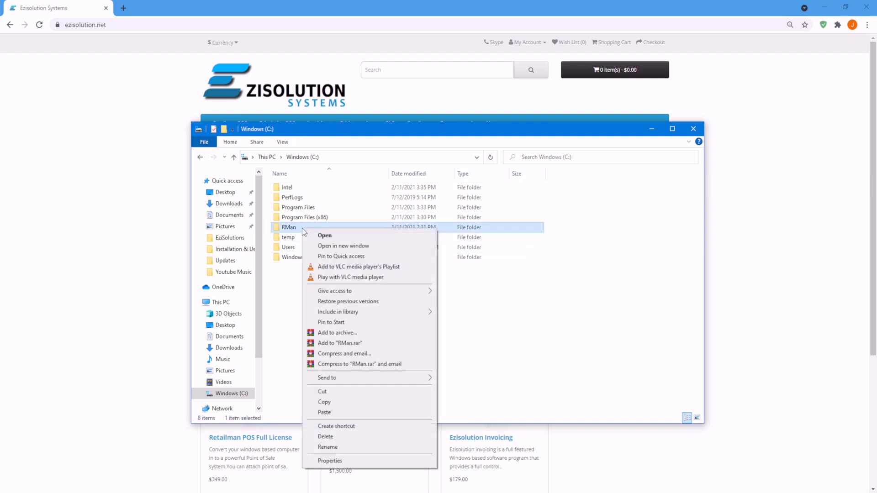
left_click(339, 400)
left_click(314, 292)
right_click(314, 292)
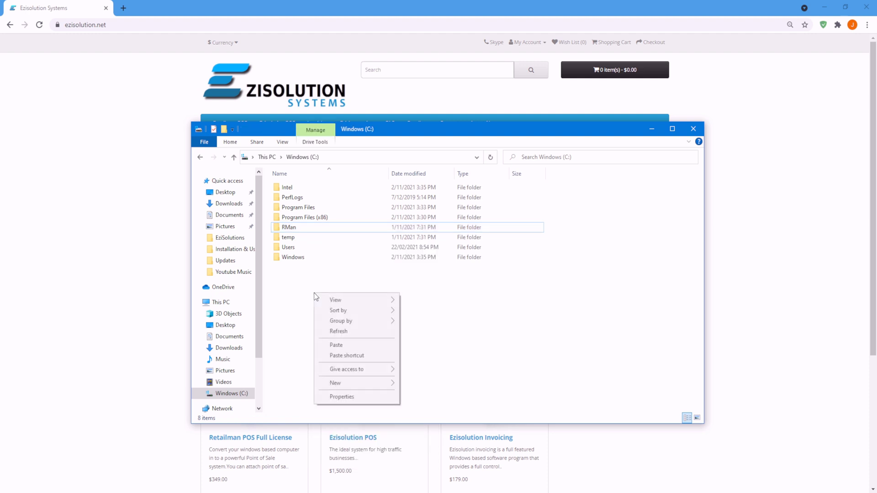
left_click(338, 346)
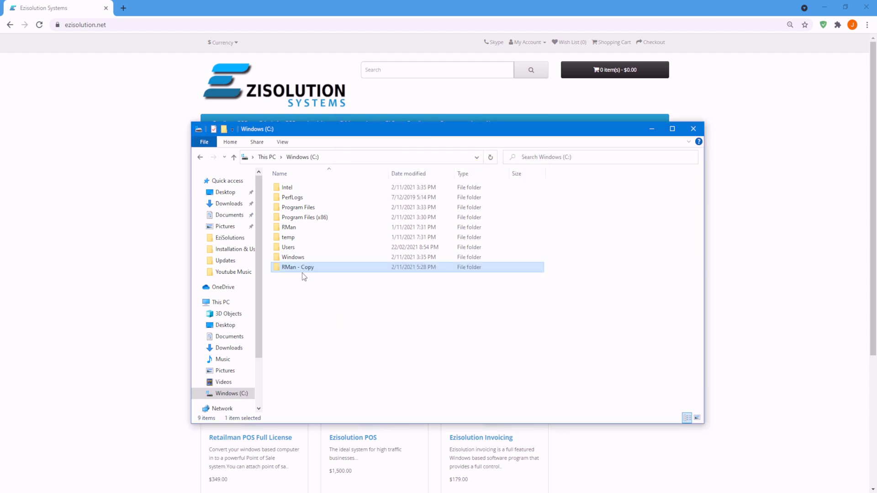
mouse_move(297, 267)
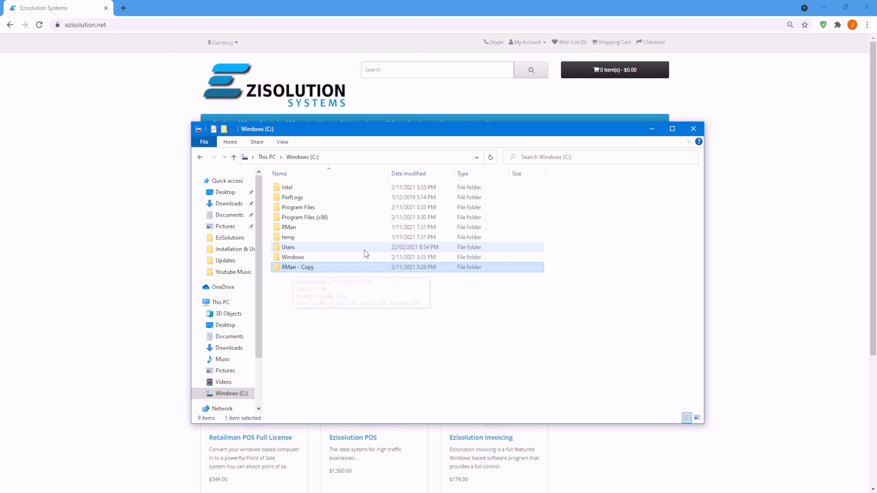
left_click(143, 196)
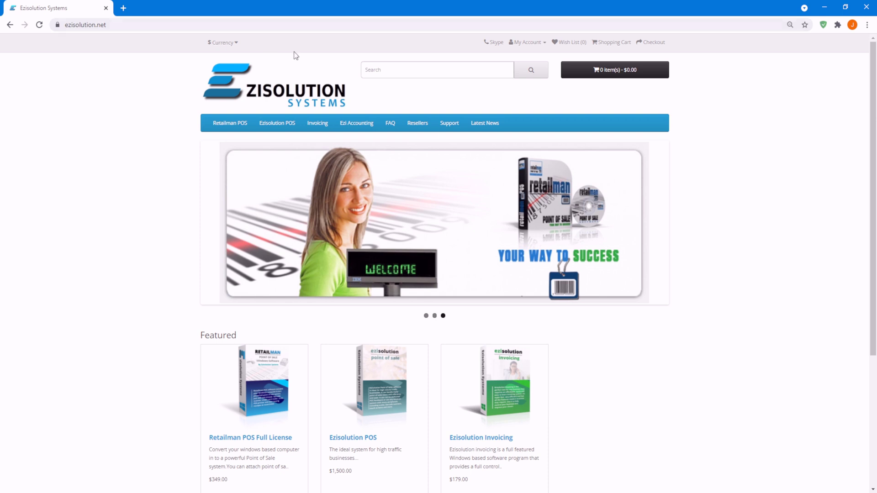
Download Retailman Pos 2.7.40 (rm_2_7.exe) from the Support page and show it in Downloads
left_click(448, 126)
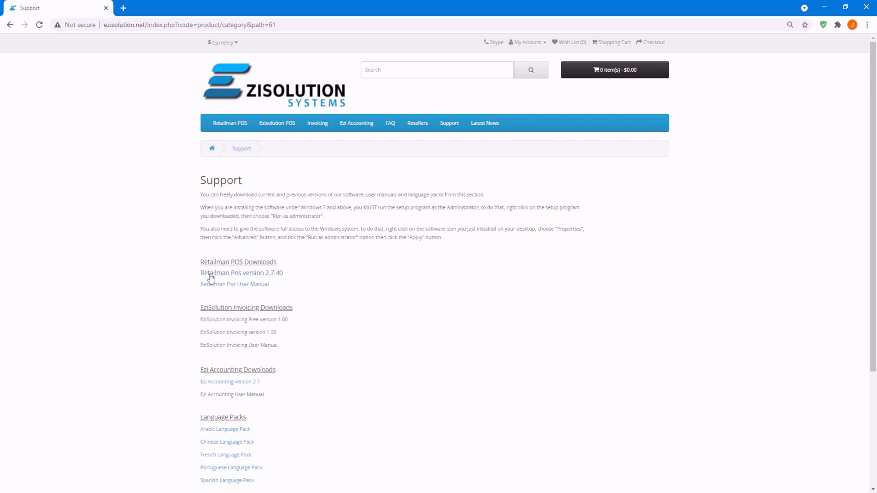
left_click(268, 273)
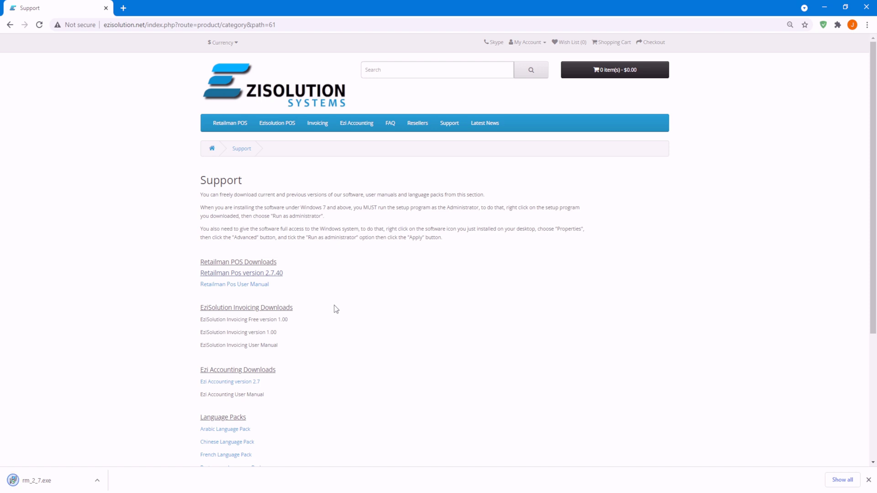
right_click(75, 487)
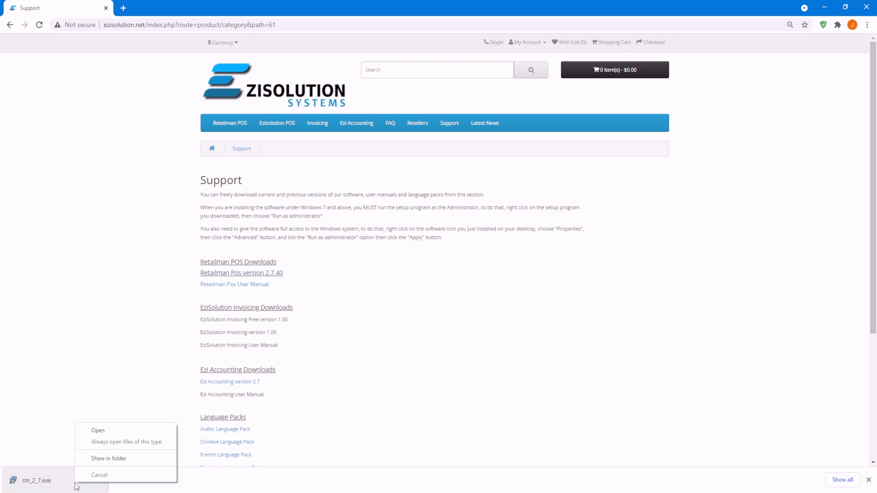
left_click(101, 458)
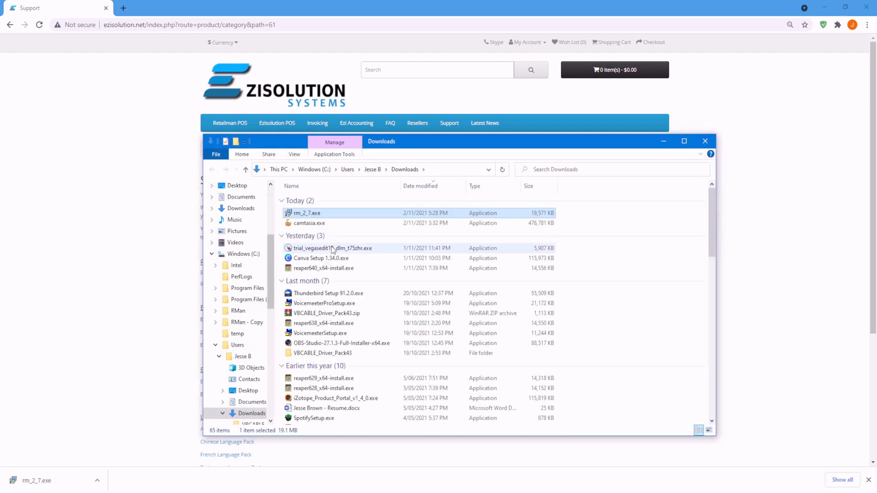
Run rm_2_7.exe as administrator
right_click(332, 217)
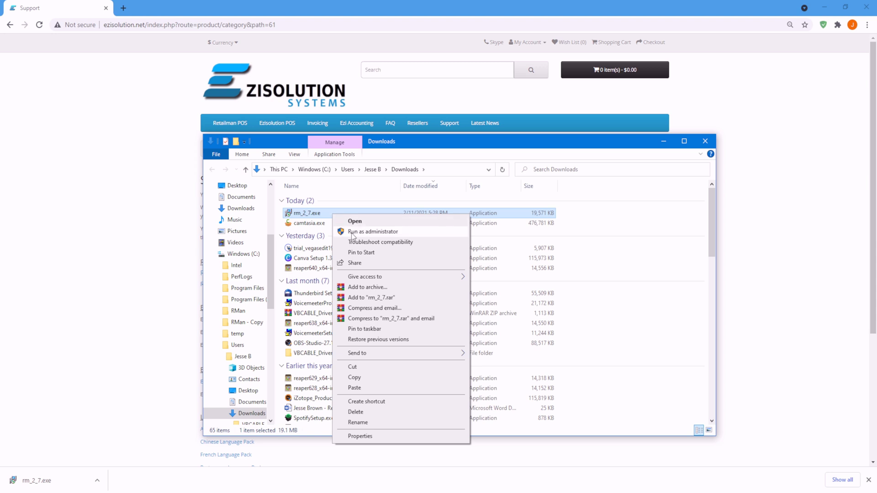
left_click(352, 232)
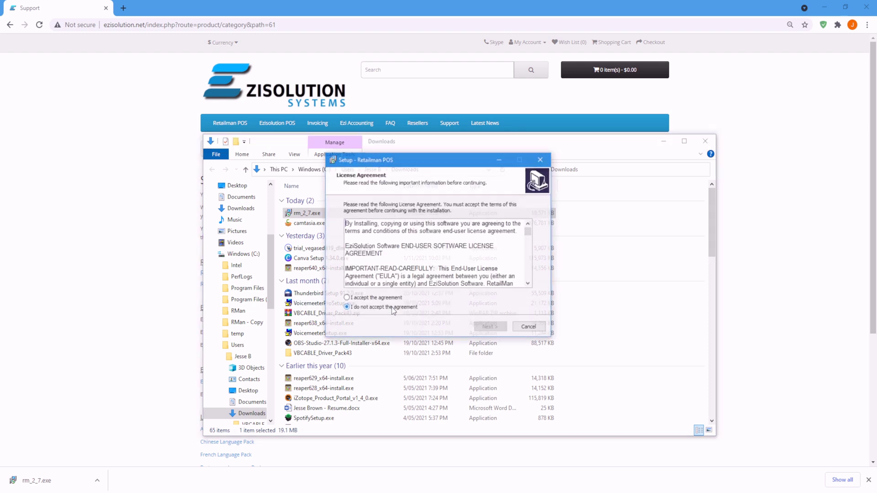
Accept the licence and install to C:\RMan with Retailman shortcut folder and desktop shortcut
left_click(392, 299)
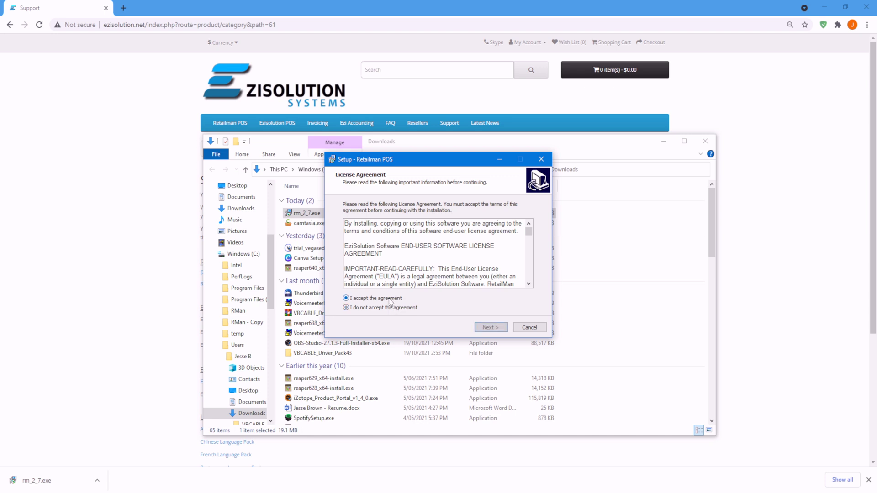
left_click(491, 328)
left_click(492, 328)
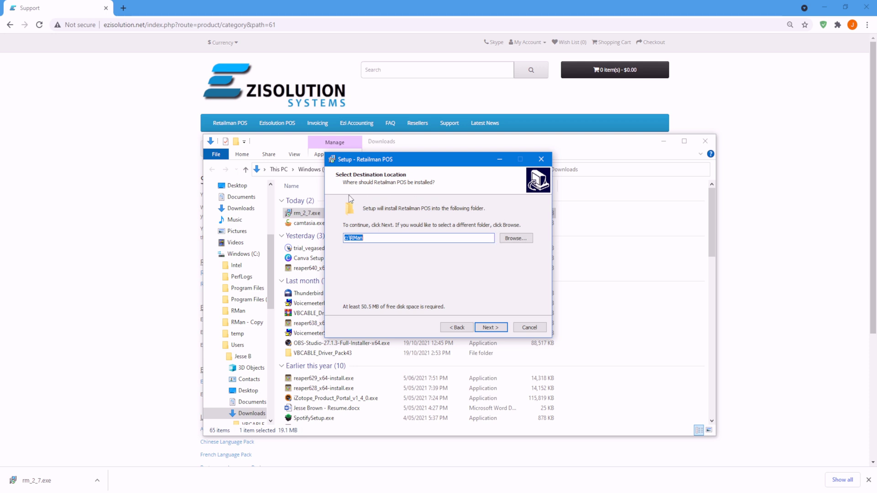
left_click(490, 328)
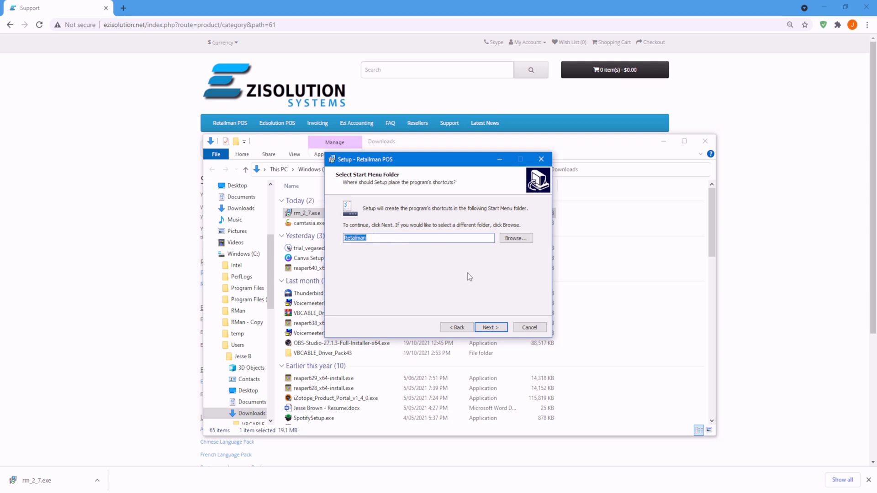
left_click(492, 328)
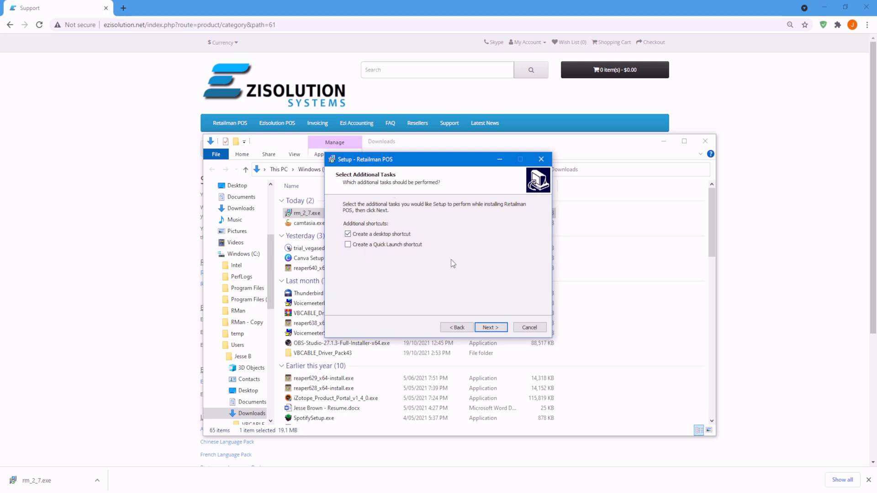
left_click(493, 328)
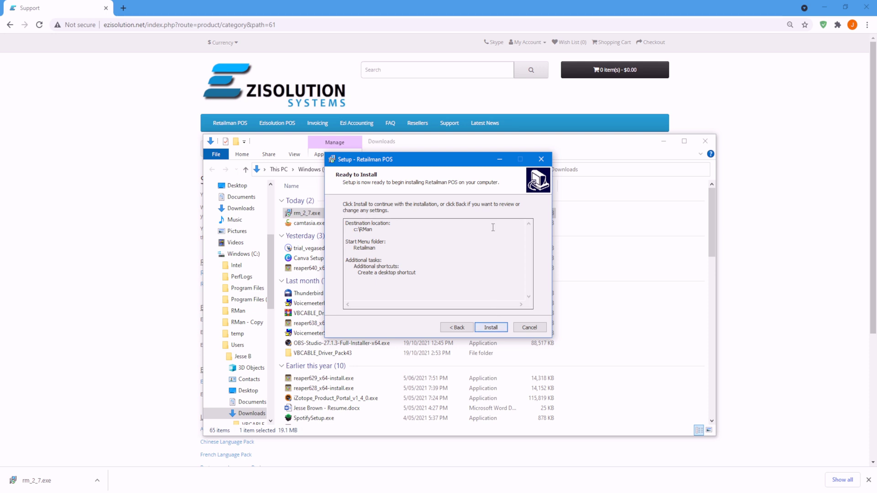
left_click(495, 327)
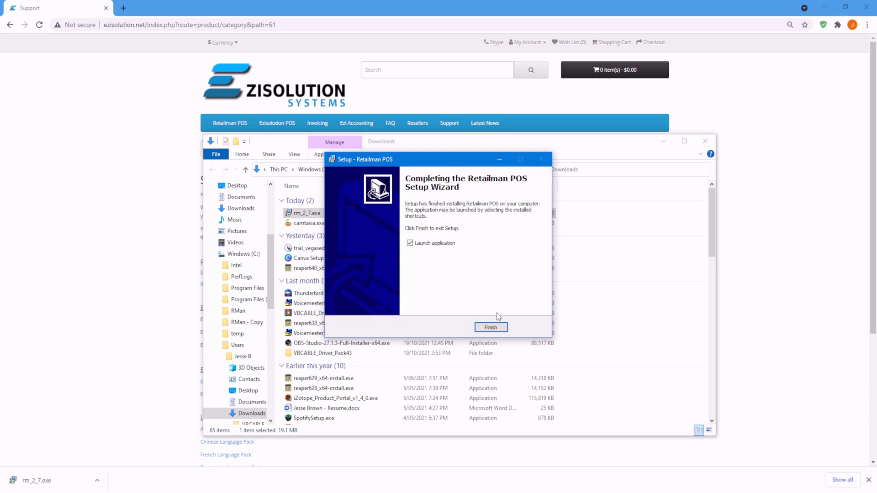
left_click(492, 328)
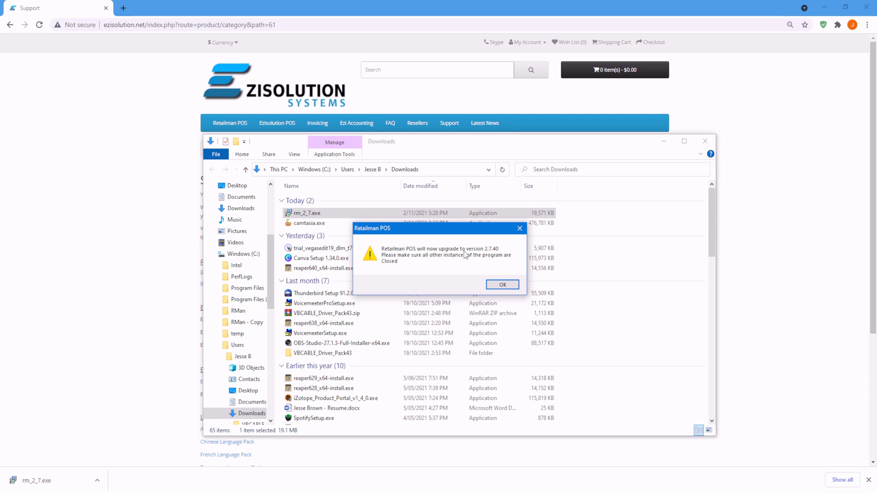
Confirm both upgrade messages, continue with the trial, and log in with the password
left_click(503, 284)
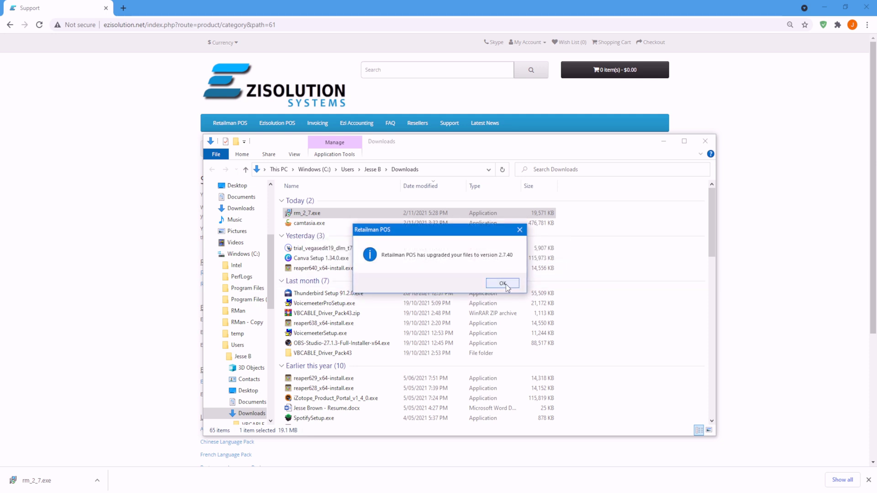
left_click(503, 283)
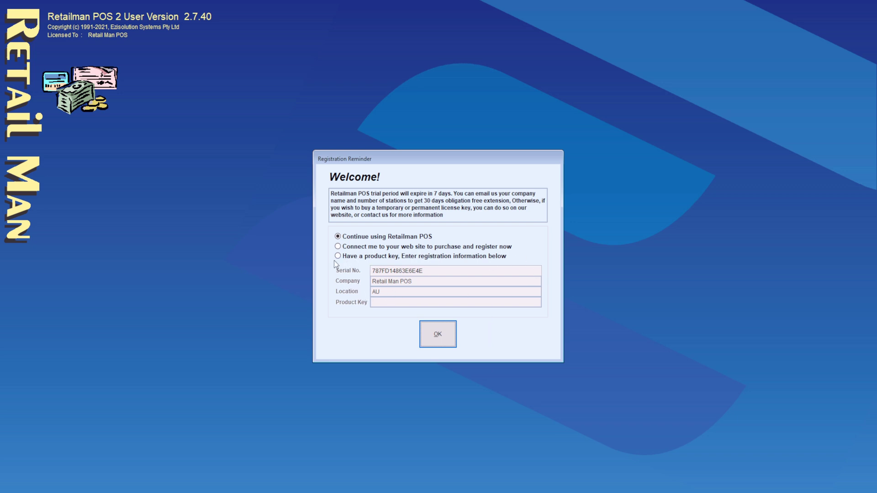
left_click(437, 335)
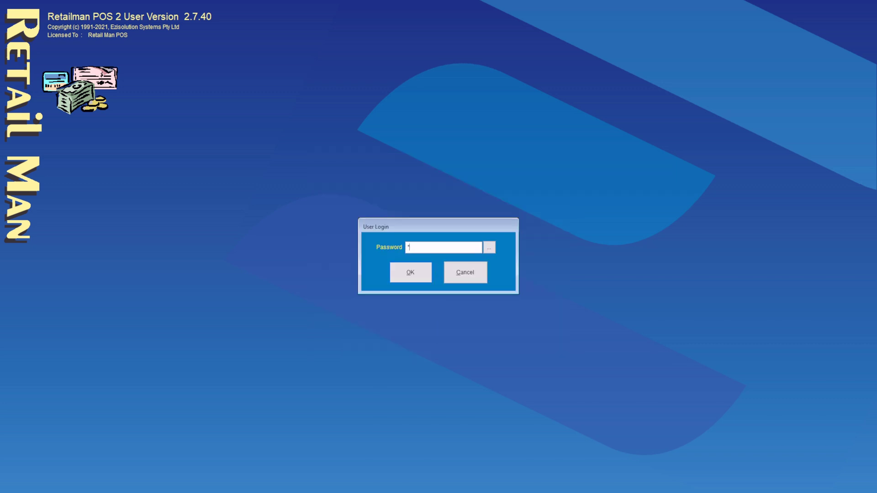
left_click(413, 270)
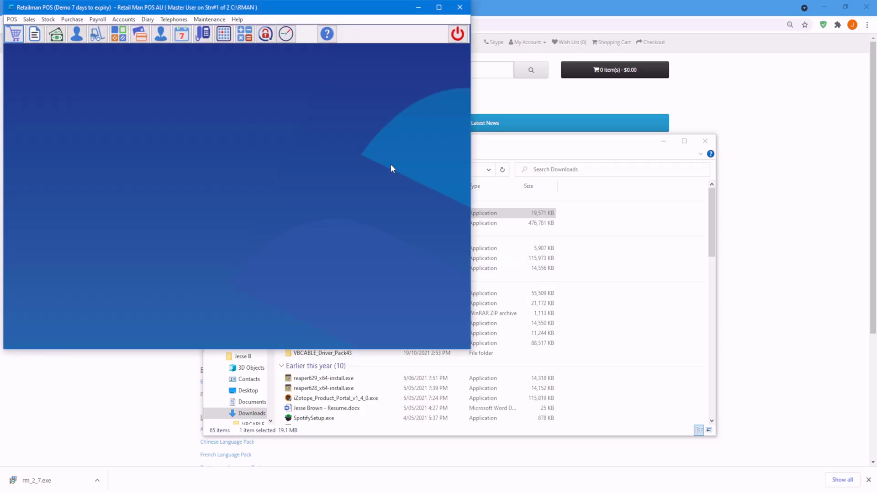
Check Help > About shows version 2.7.40.7, then close it and return to Chrome
left_click(237, 19)
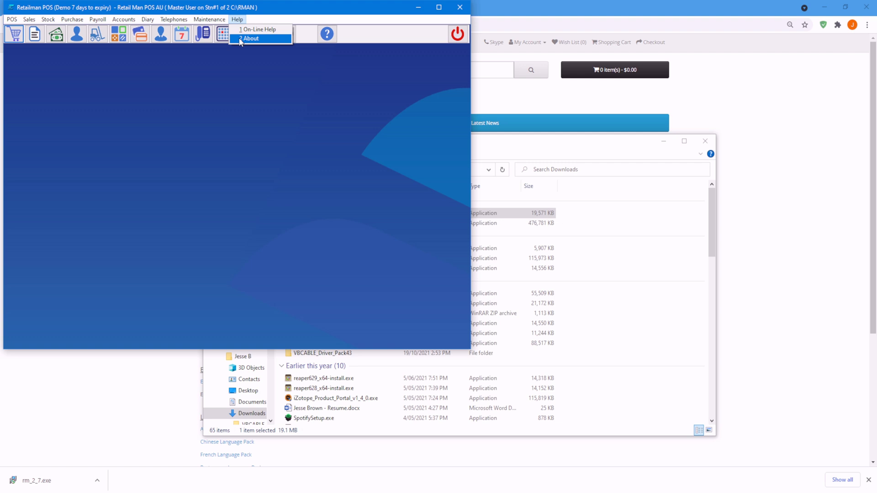
left_click(240, 39)
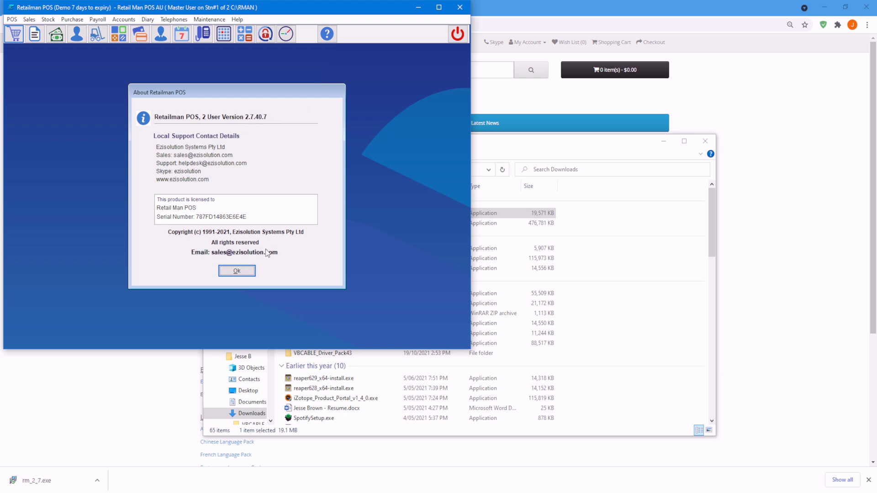
left_click(245, 270)
left_click(105, 379)
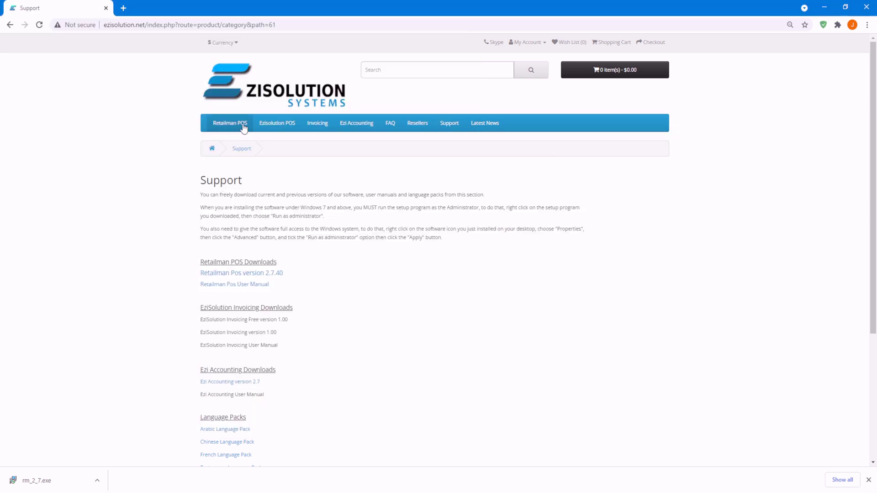
Scroll the Retailman POS product page down to the Retailman POS Server Upgrade listing
left_click(224, 128)
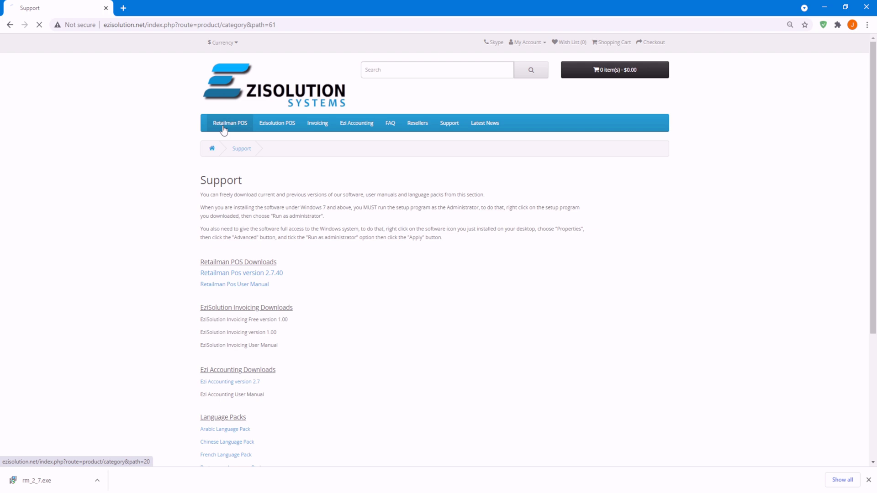
scroll(215, 221, "down", 3)
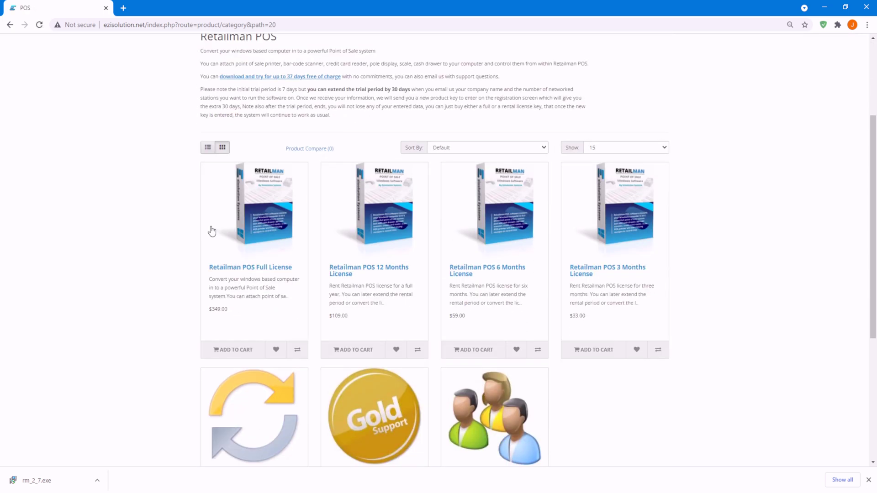
scroll(211, 229, "down", 3)
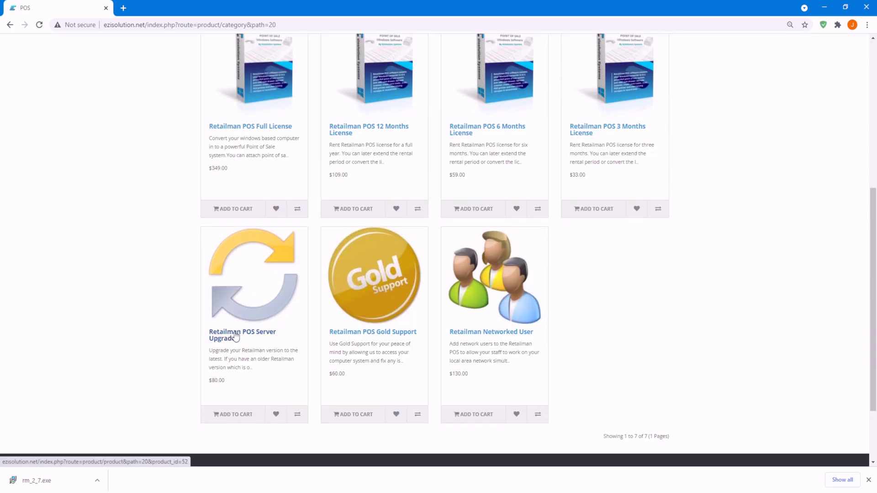